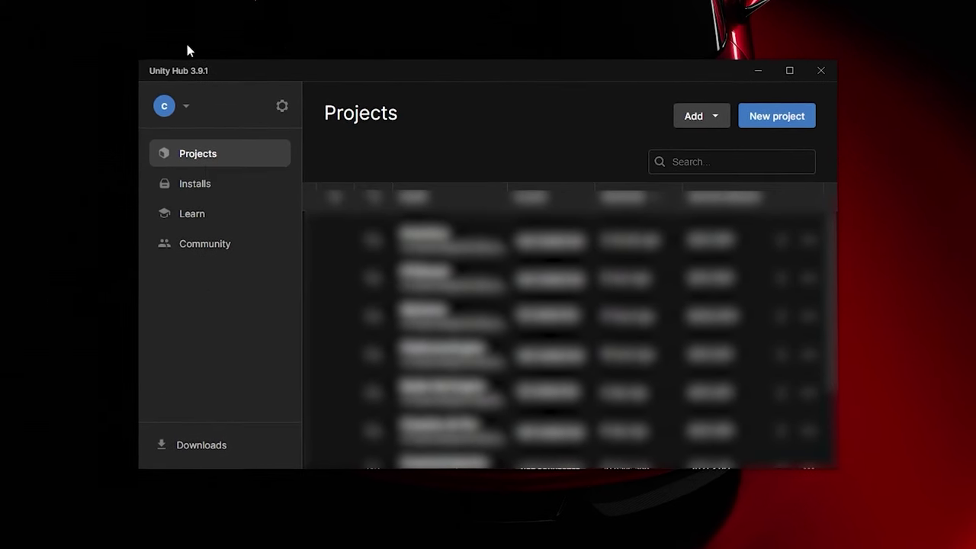
Review the installed and installable editor versions, then return to the projects list
{"action": "left_click", "coordinate": [196, 191]}
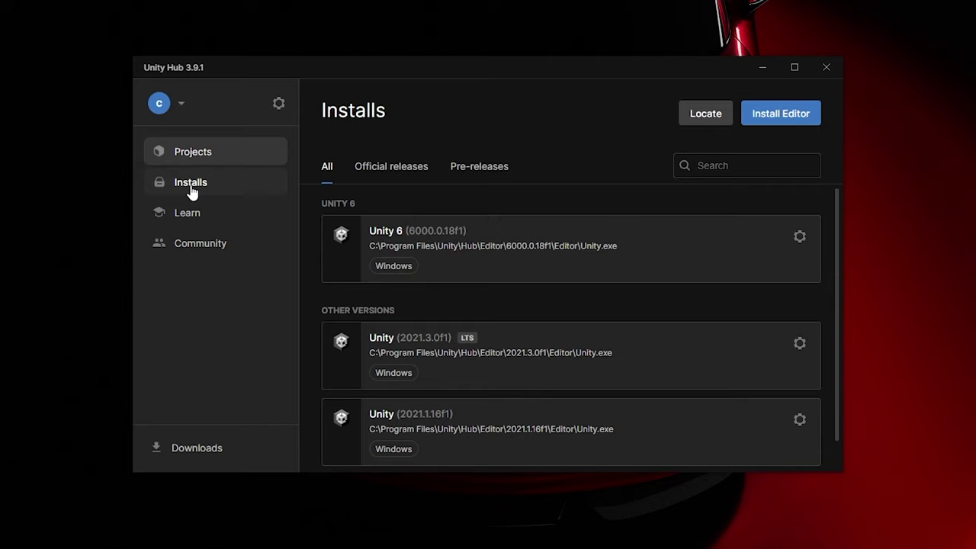
{"action": "left_click", "coordinate": [792, 118]}
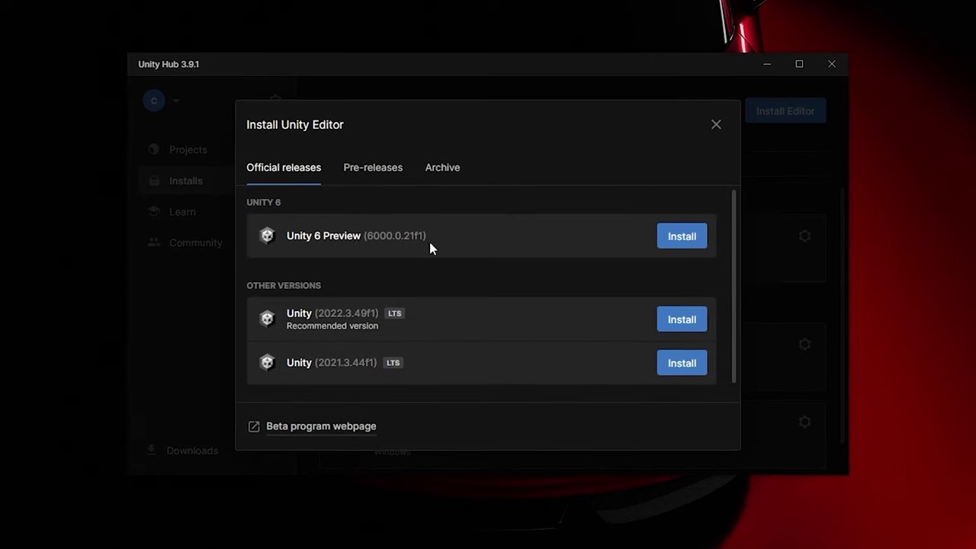
{"action": "left_click", "coordinate": [721, 126]}
{"action": "left_click", "coordinate": [203, 153]}
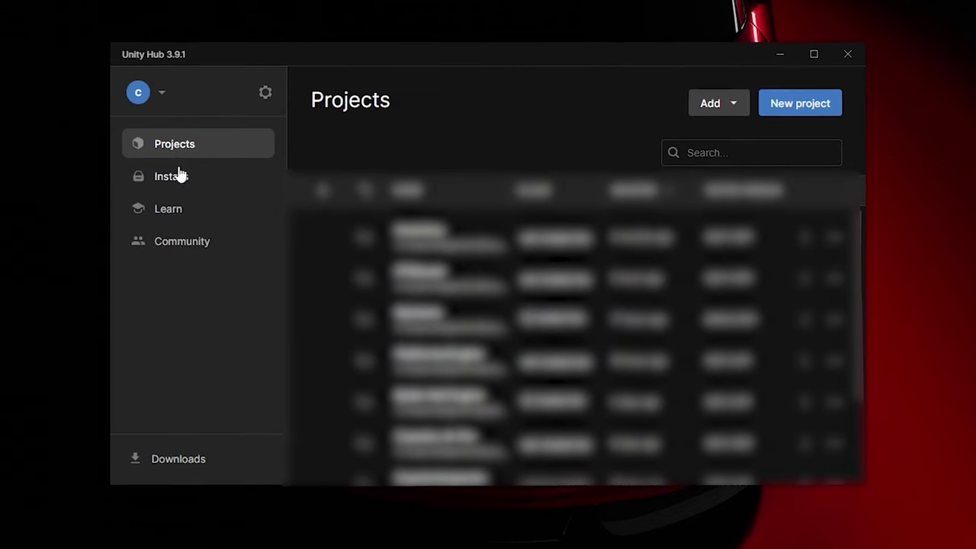
Start a new project on editor 6000.0.18f1 with the High Definition 3D template
{"action": "left_click", "coordinate": [810, 108]}
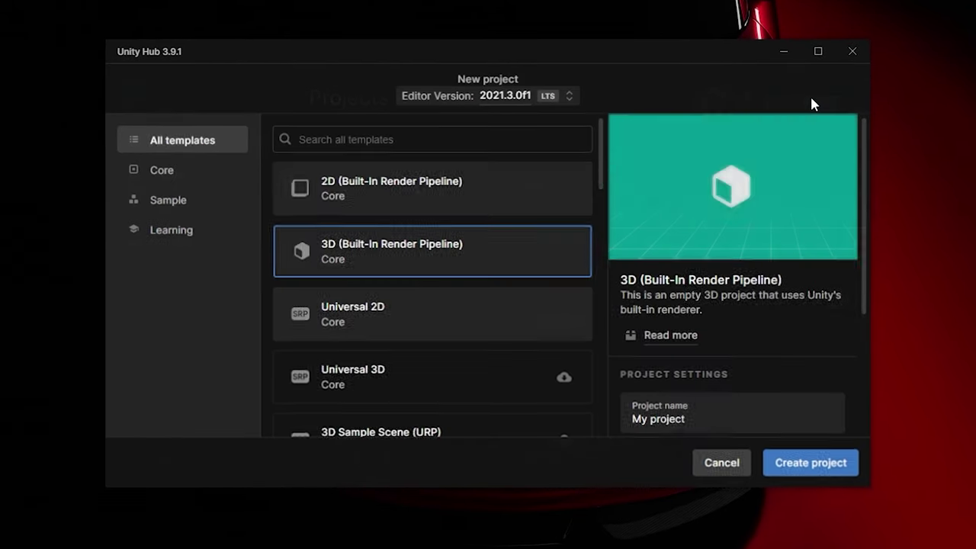
{"action": "left_click", "coordinate": [431, 99]}
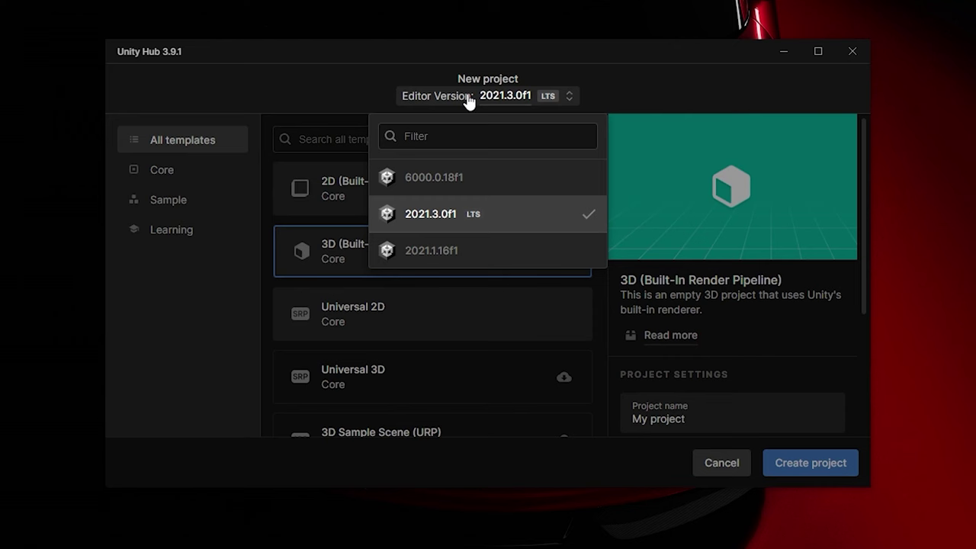
{"action": "left_click", "coordinate": [439, 186]}
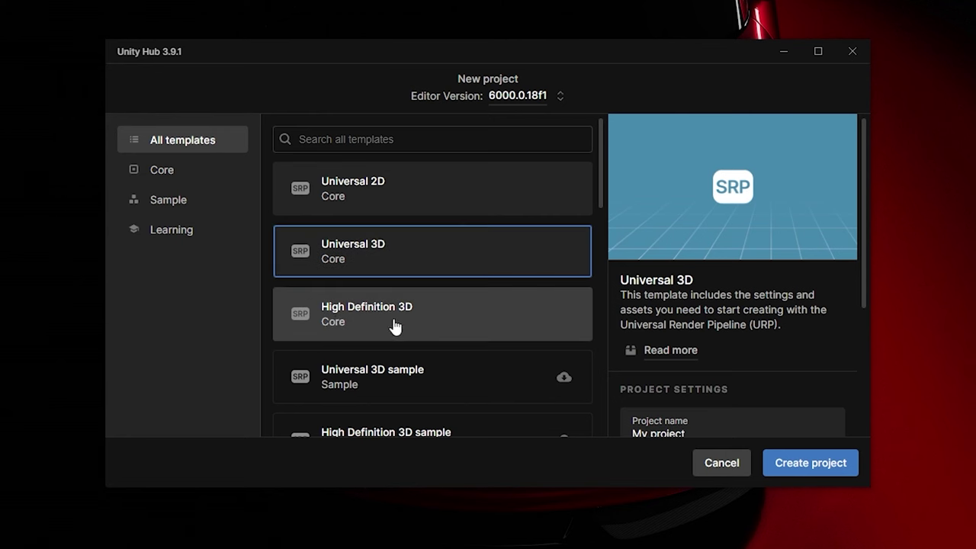
{"action": "left_click", "coordinate": [482, 323]}
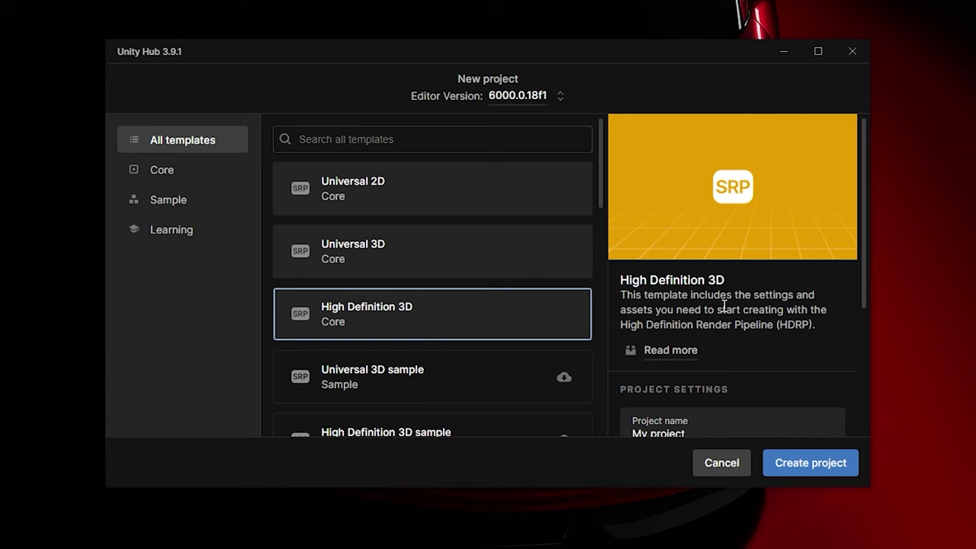
Name the project HDRPProject and create it
{"action": "left_click", "coordinate": [686, 428]}
{"action": "scroll", "coordinate": [717, 320], "scroll_direction": "down", "scroll_amount": 2}
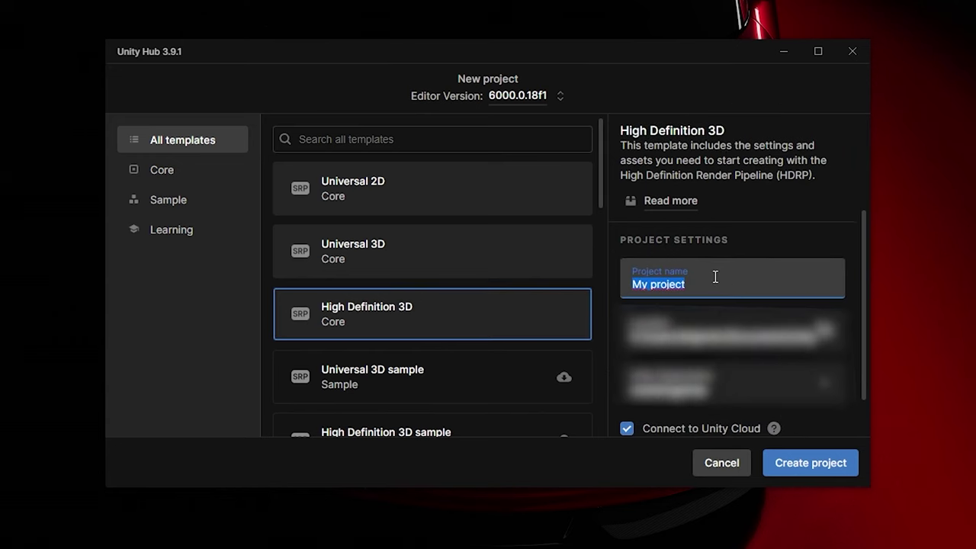
{"action": "type", "text": "HDRPProject"}
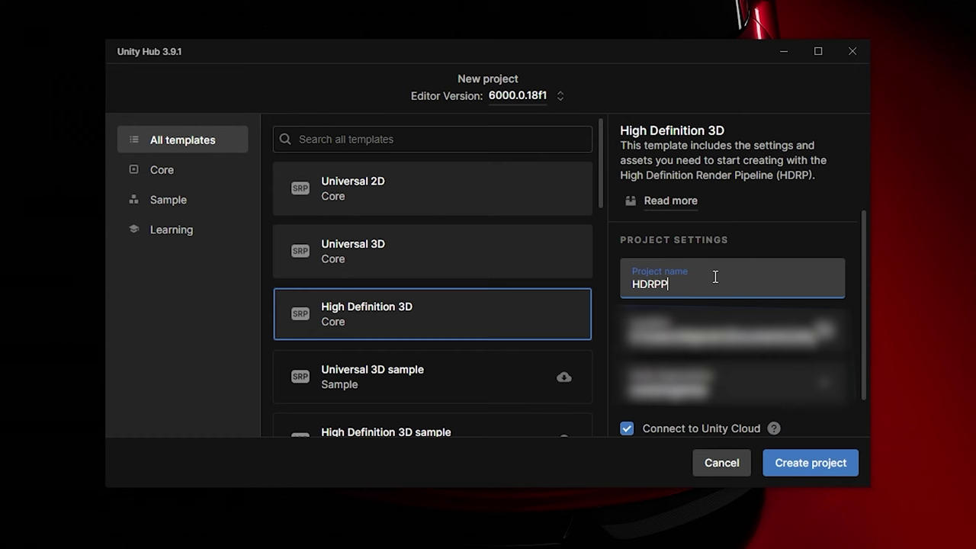
{"action": "left_click", "coordinate": [797, 472]}
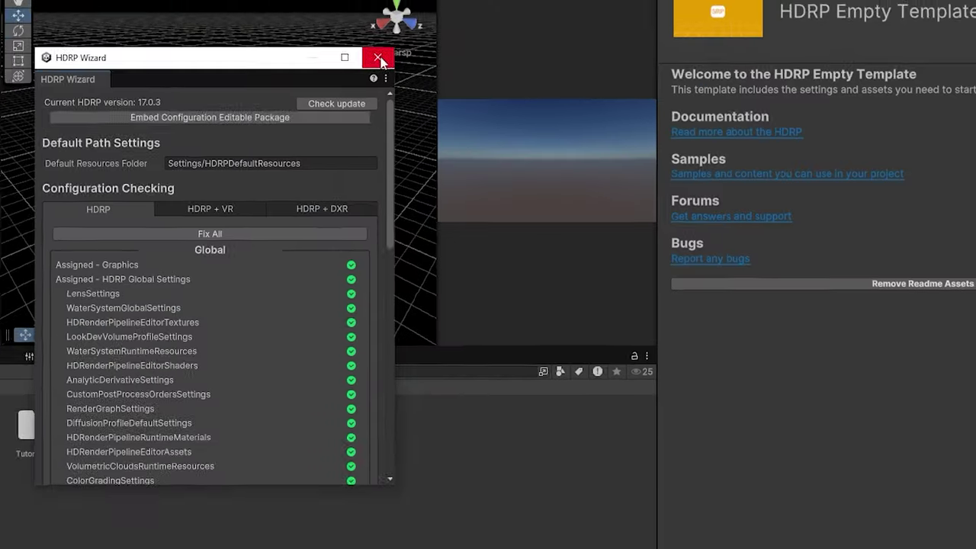
Dismiss the HDRP Wizard once HDRPProject's OutdoorsScene has loaded
{"action": "left_click", "coordinate": [376, 59]}
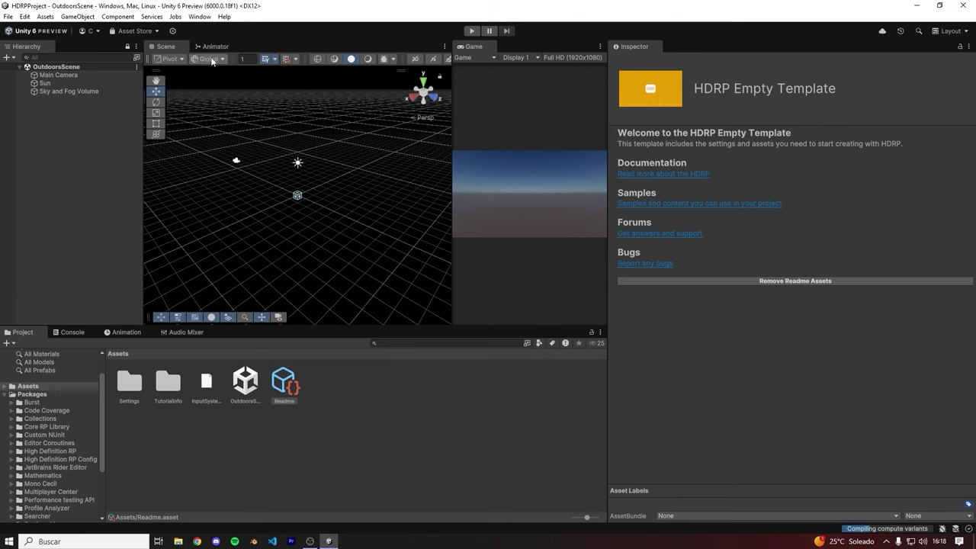
Open the Package Manager on My Assets to view the FPS Engine 1.3 details
{"action": "left_click", "coordinate": [199, 16]}
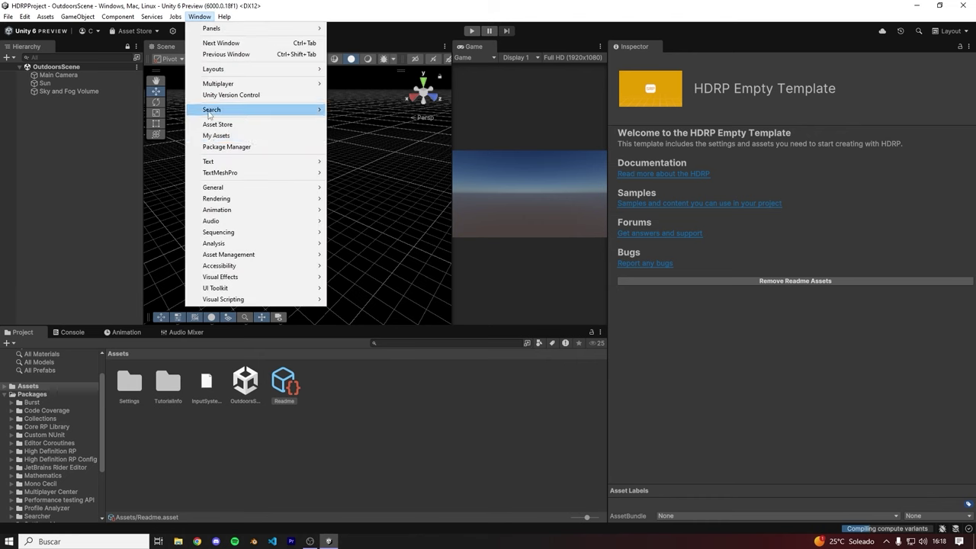
{"action": "left_click", "coordinate": [236, 146]}
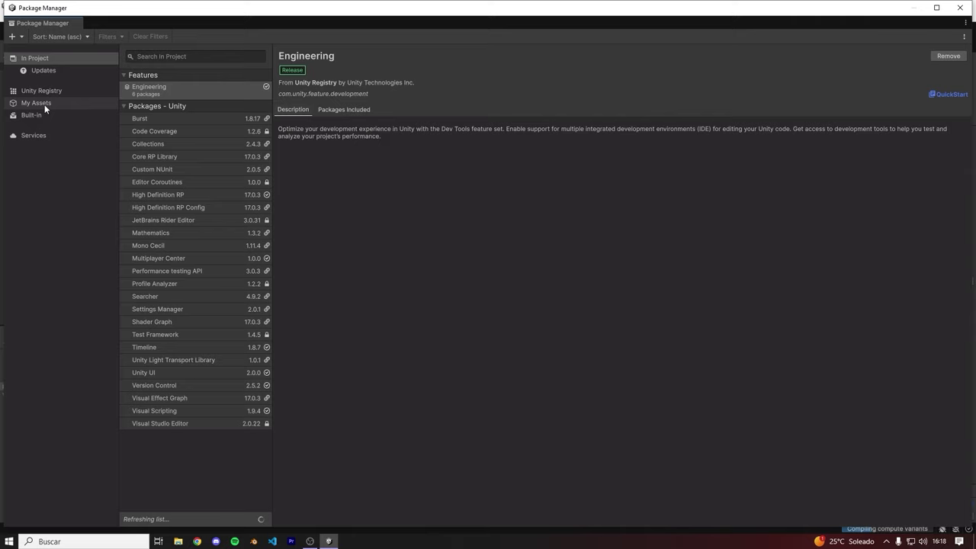
{"action": "left_click", "coordinate": [38, 103]}
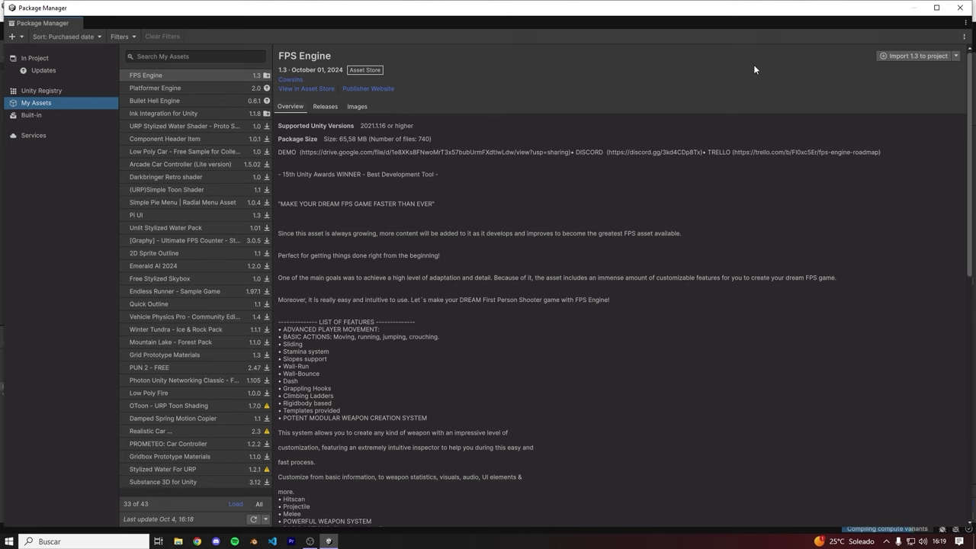
Import FPS Engine 1.3, accepting the project settings warning and installing its dependencies
{"action": "left_click", "coordinate": [926, 56]}
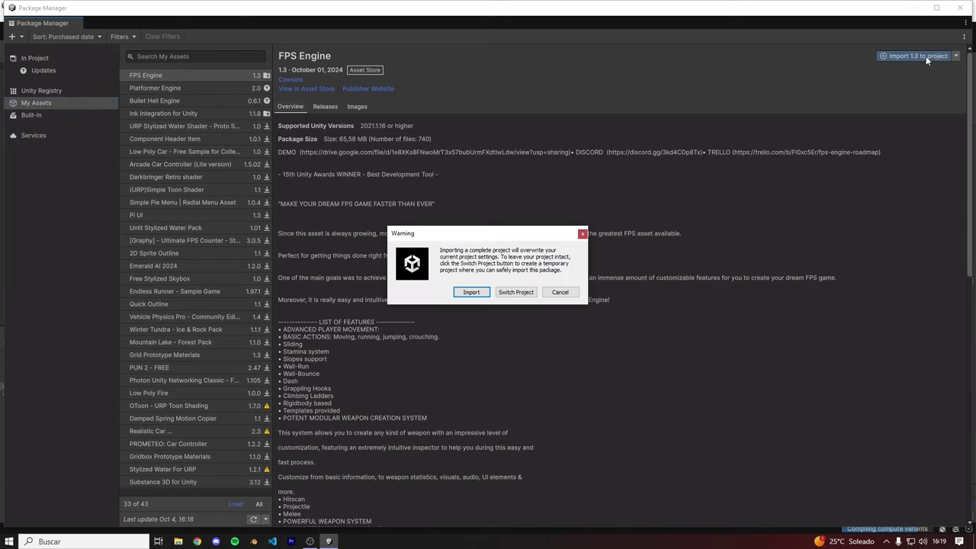
{"action": "left_click_drag", "start_coordinate": [573, 272], "coordinate": [441, 249]}
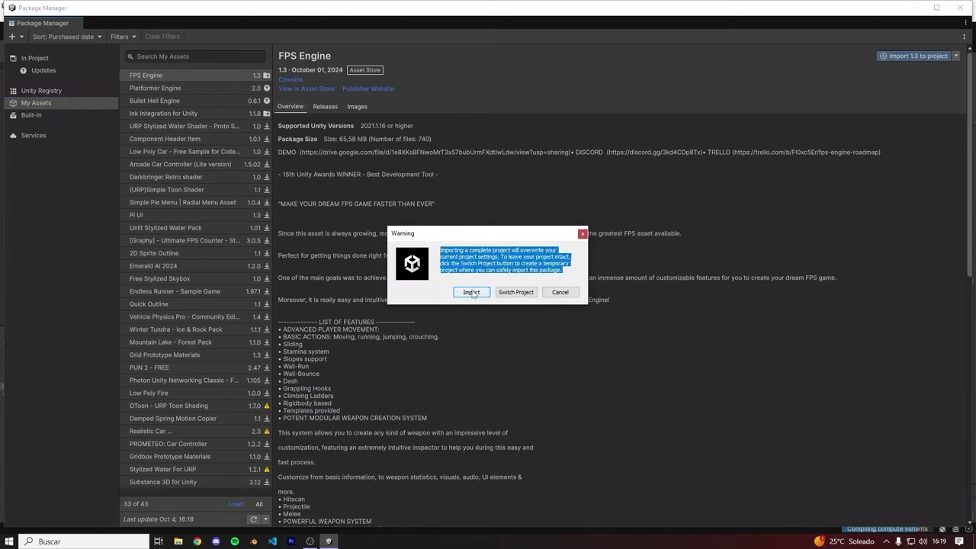
{"action": "left_click", "coordinate": [471, 292]}
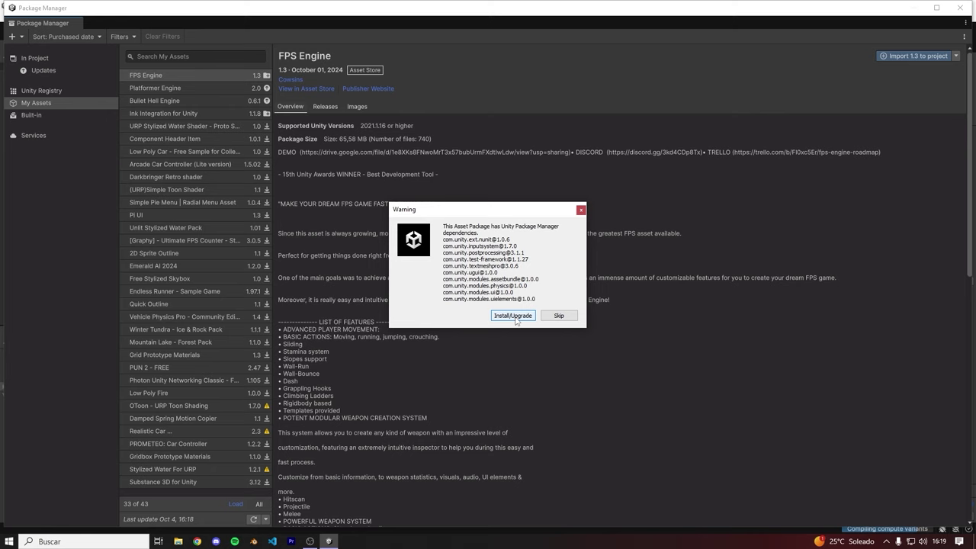
{"action": "left_click", "coordinate": [514, 314]}
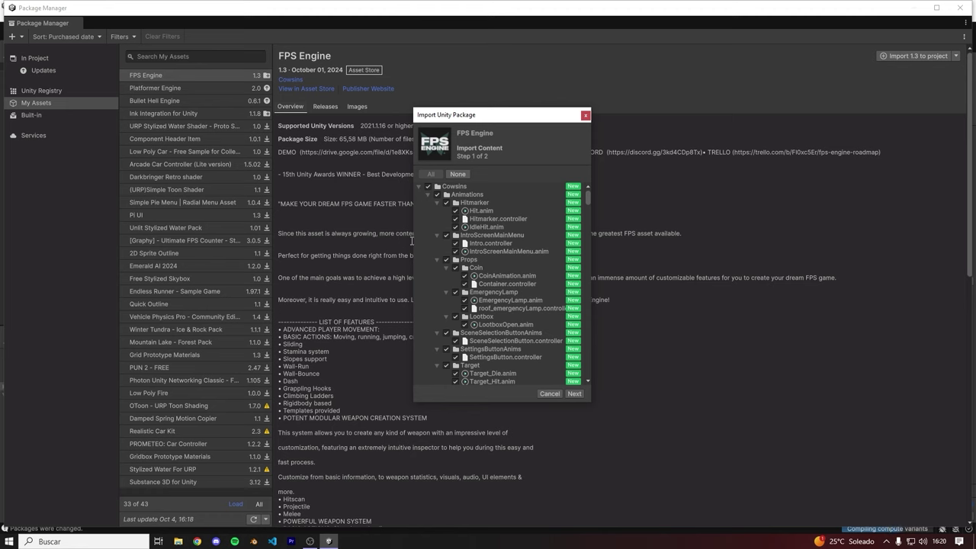
Move to import step 2 and exclude GraphicsSettings.asset and QualitySettings.asset
{"action": "left_click", "coordinate": [418, 186]}
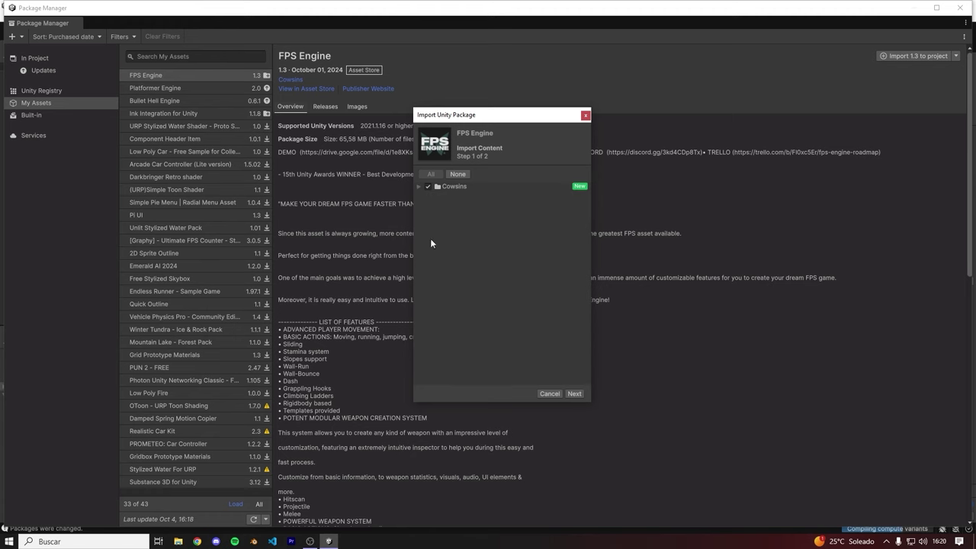
{"action": "left_click", "coordinate": [575, 394]}
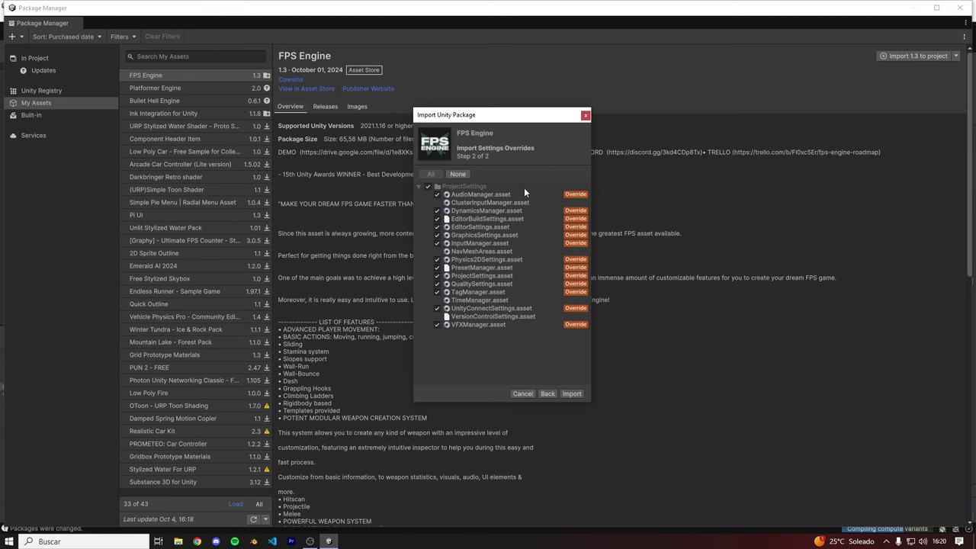
{"action": "left_click", "coordinate": [437, 236]}
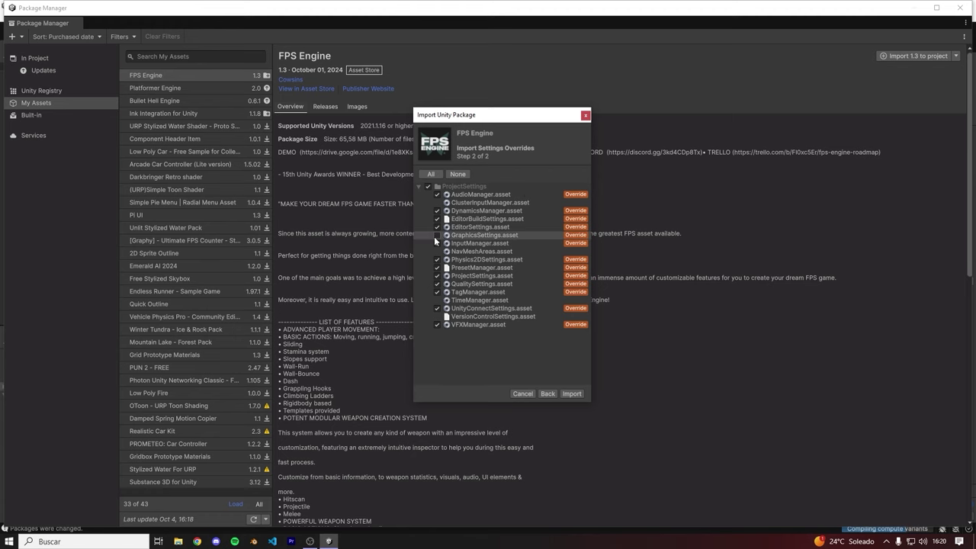
{"action": "left_click", "coordinate": [437, 283]}
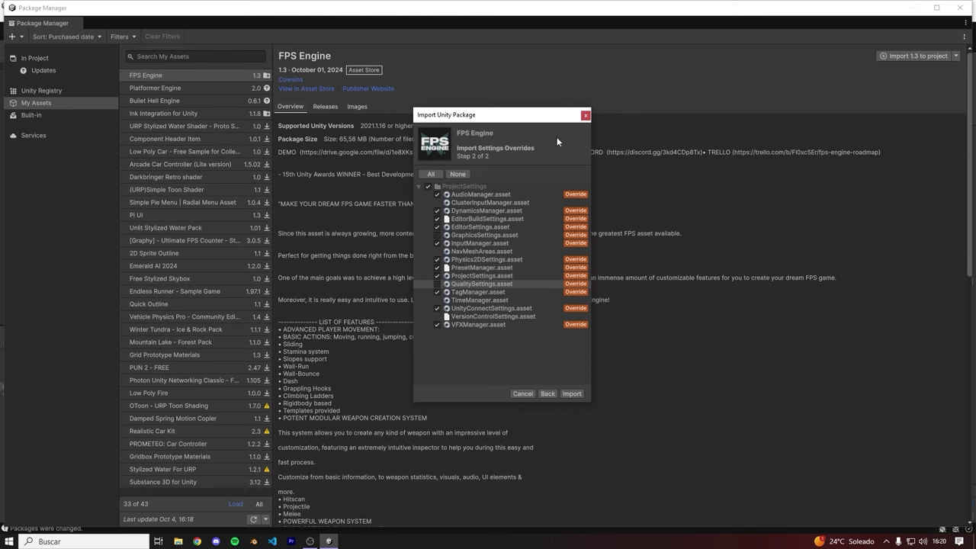
Run the import and allow automatic updating of outdated scripts for all files
{"action": "left_click", "coordinate": [572, 393]}
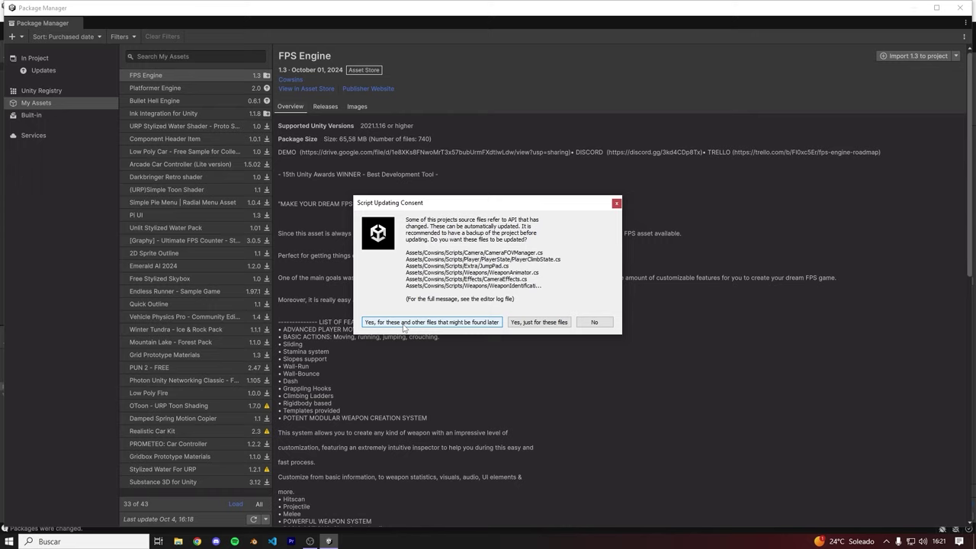
{"action": "left_click", "coordinate": [457, 324]}
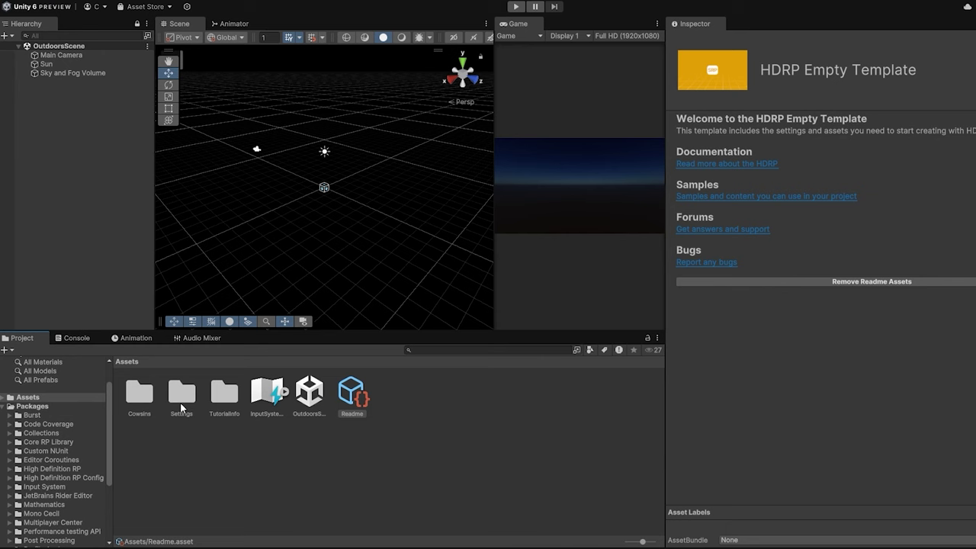
Open BlankScene from the Assets/Cowsins/Demo folder
{"action": "double_click", "coordinate": [137, 391]}
{"action": "double_click", "coordinate": [226, 393]}
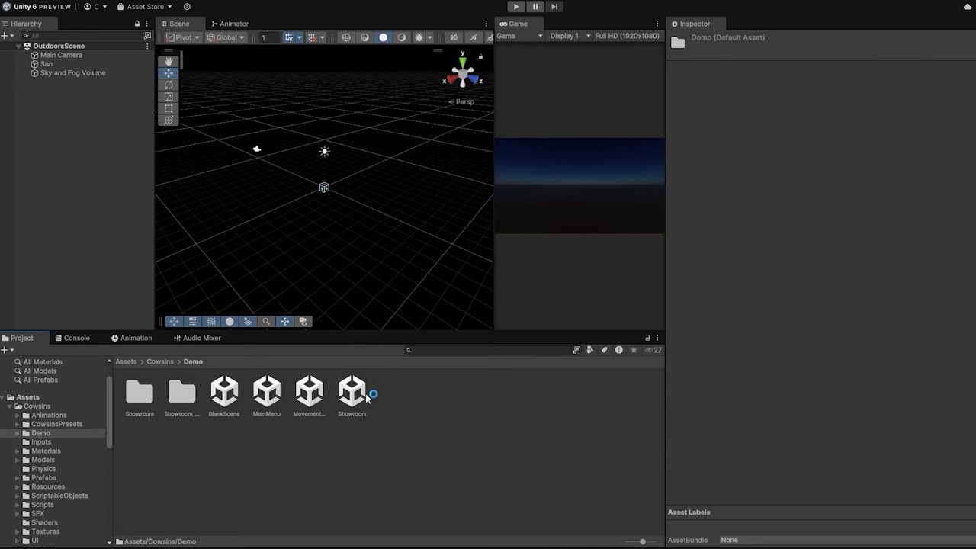
{"action": "double_click", "coordinate": [228, 397]}
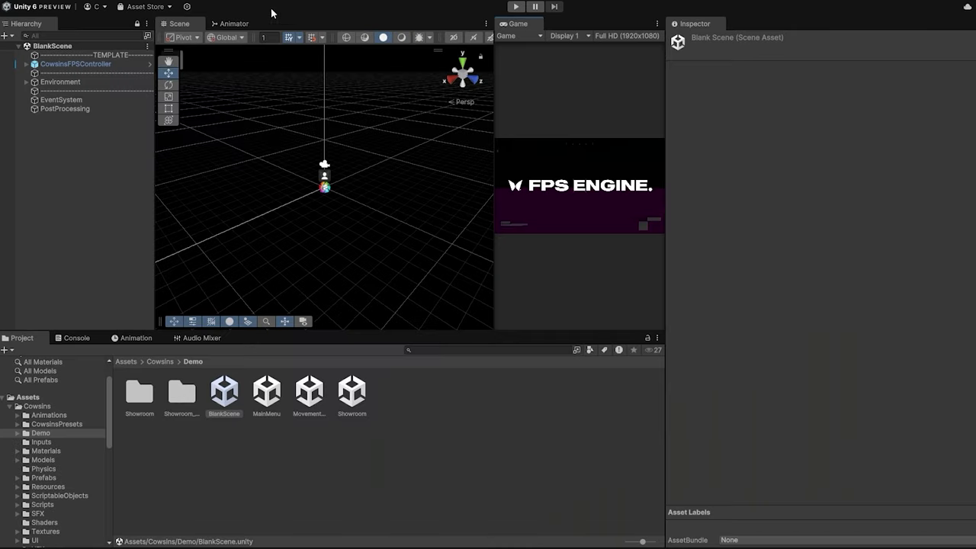
Go to Window > Rendering in the menu bar to reach the HDRP Wizard
{"action": "left_click", "coordinate": [266, 1]}
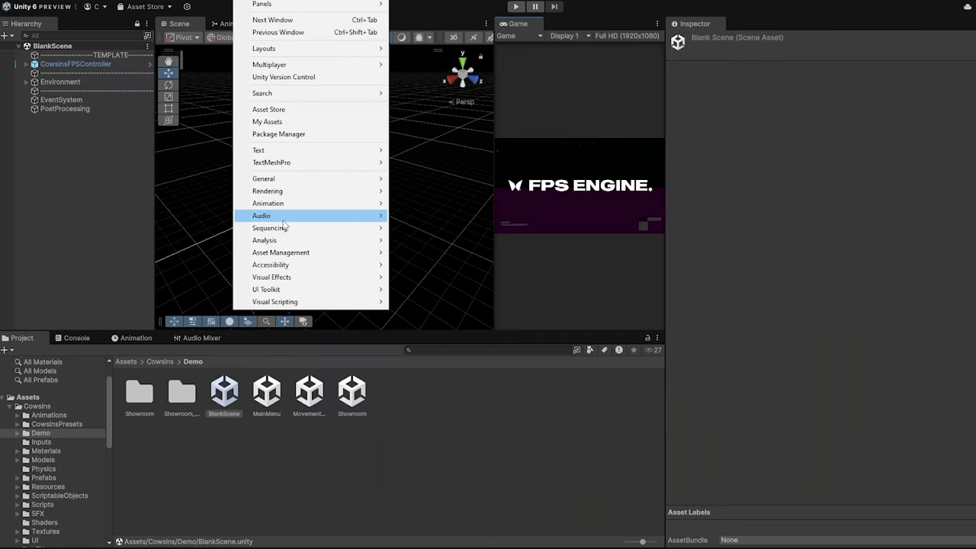
{"action": "mouse_move", "coordinate": [326, 192]}
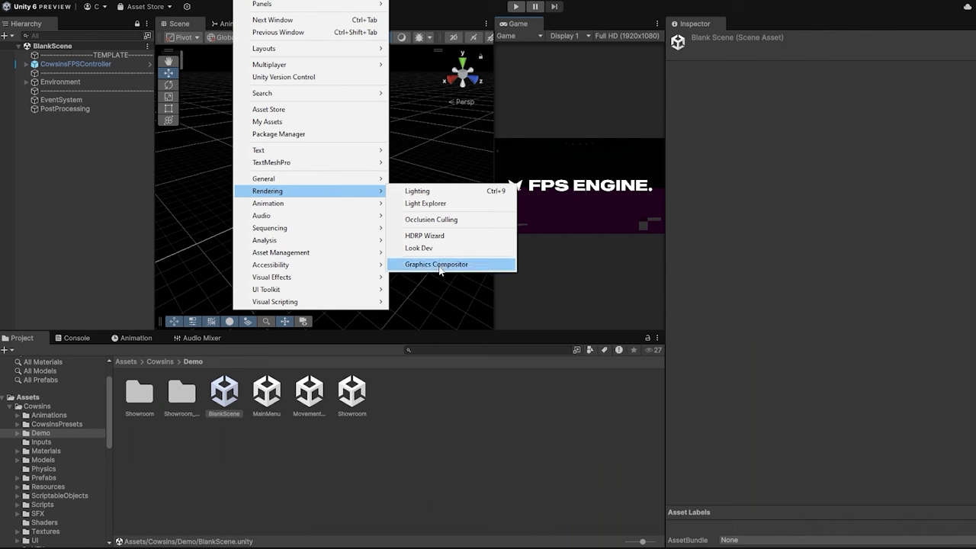
In the HDRP Wizard, fix Color space and Lightmap encoding for all platforms
{"action": "left_click", "coordinate": [427, 236]}
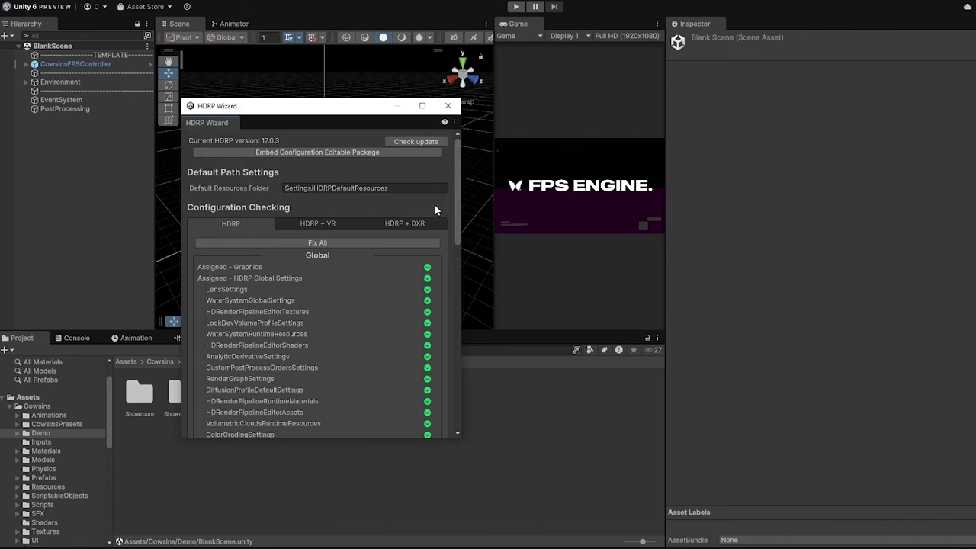
{"action": "left_click_drag", "start_coordinate": [456, 178], "coordinate": [443, 320]}
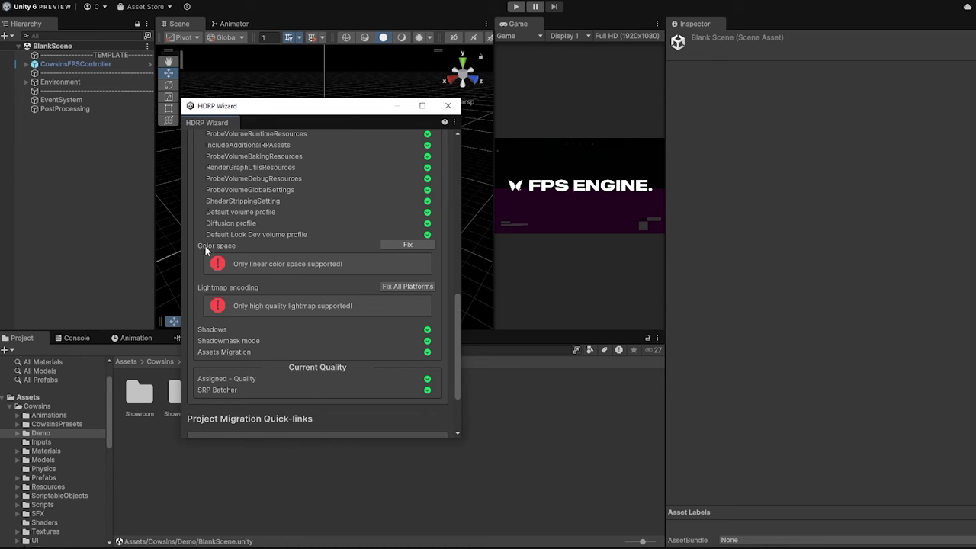
{"action": "left_click", "coordinate": [410, 245]}
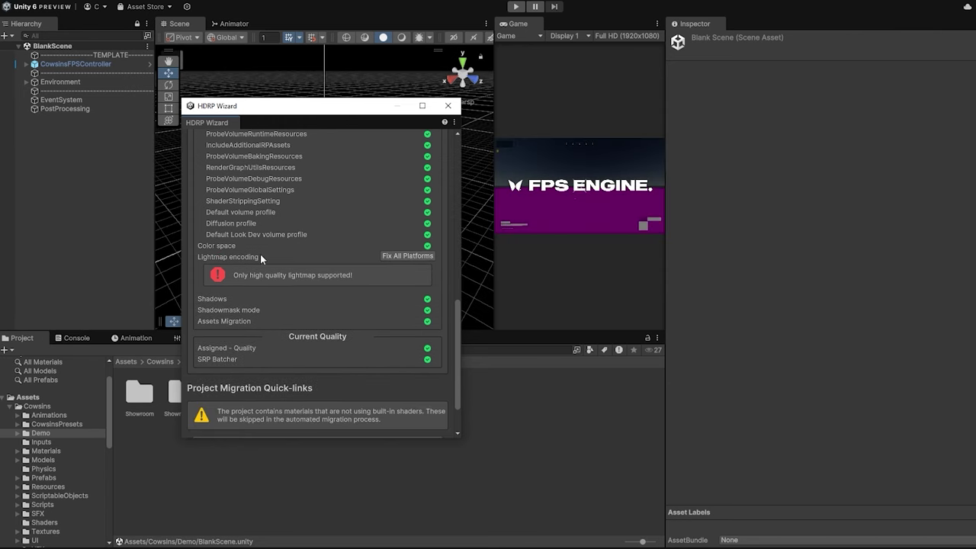
{"action": "left_click", "coordinate": [432, 257]}
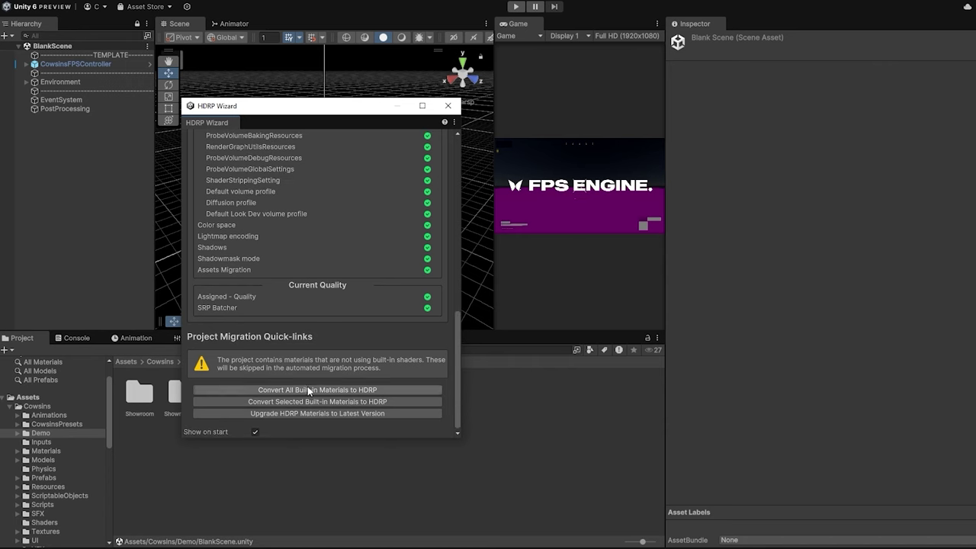
Convert all built-in materials to HDRP, confirming the overwrite, then close the HDRP Wizard
{"action": "left_click", "coordinate": [331, 391]}
{"action": "left_click", "coordinate": [354, 390]}
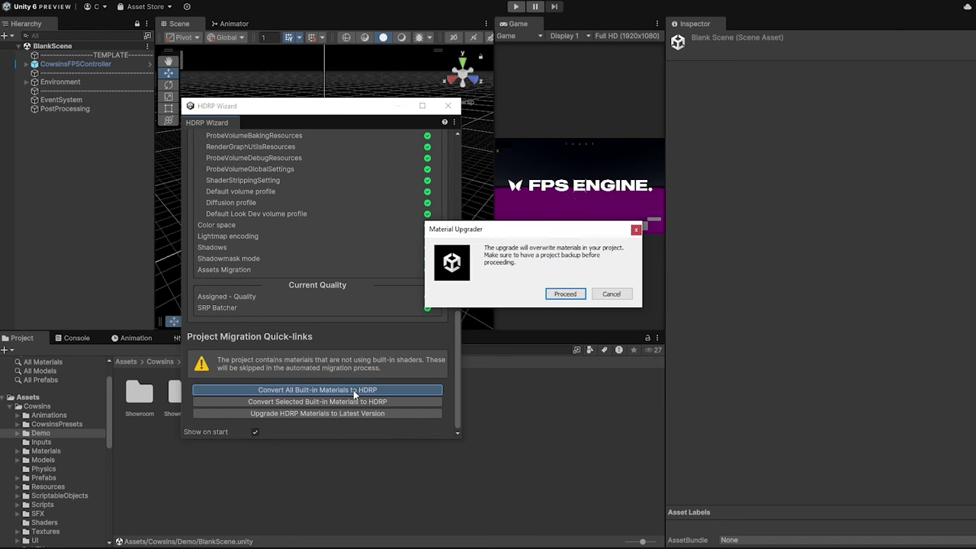
{"action": "left_click", "coordinate": [562, 292]}
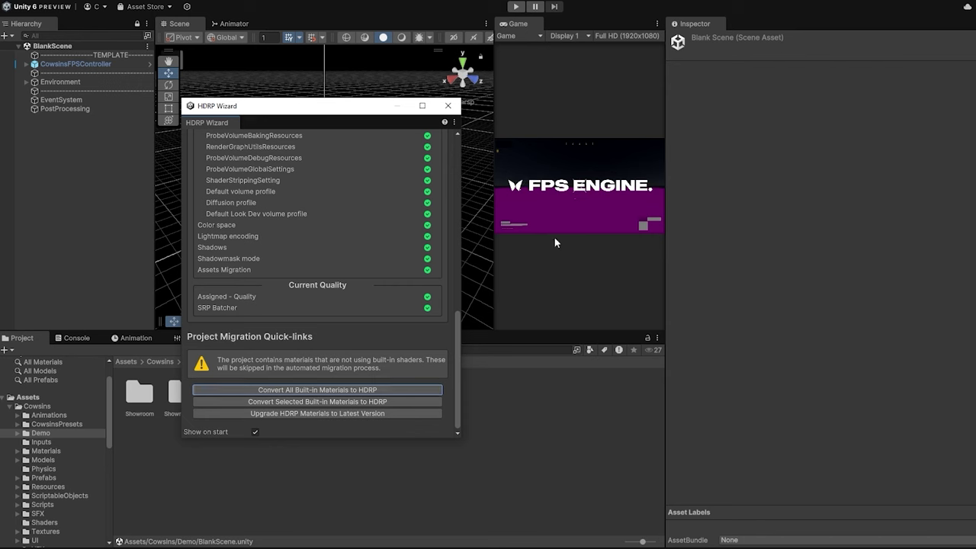
{"action": "left_click", "coordinate": [448, 106]}
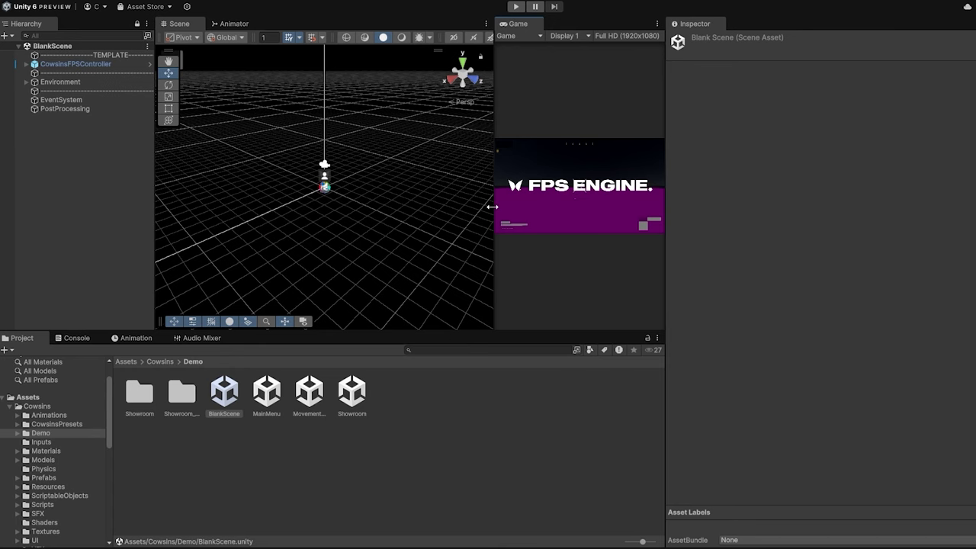
Select GroundCollision under Environment and show its magenta OriginalGridTexture material (Unlit/WorldSpace) in the Inspector
{"action": "left_click_drag", "start_coordinate": [495, 206], "coordinate": [302, 225]}
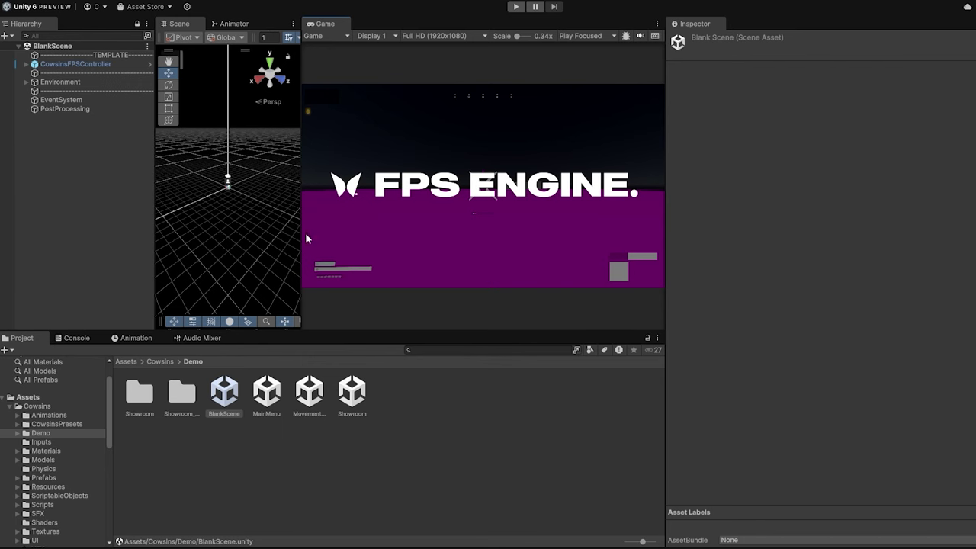
{"action": "left_click_drag", "start_coordinate": [302, 236], "coordinate": [491, 237]}
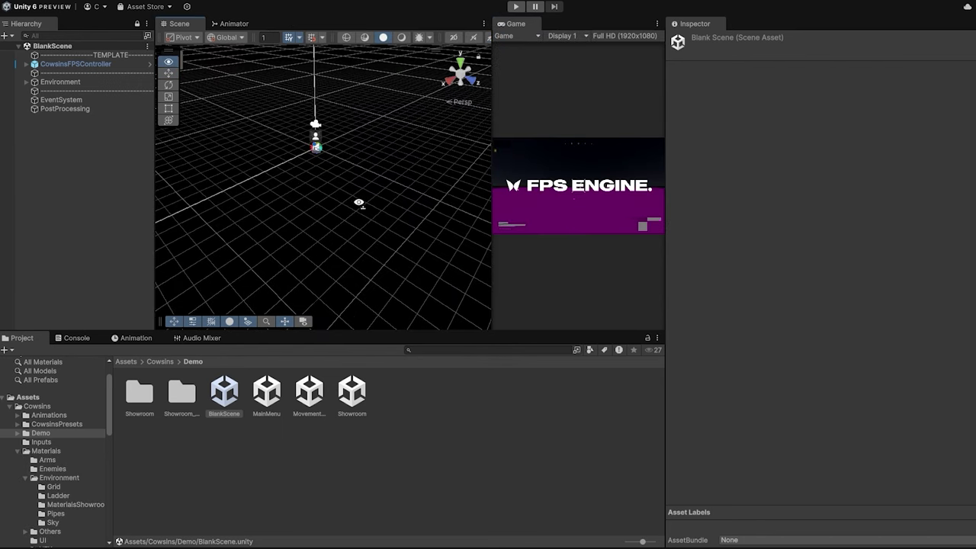
{"action": "left_click", "coordinate": [27, 83]}
{"action": "left_click", "coordinate": [362, 195]}
{"action": "scroll", "coordinate": [770, 396], "scroll_direction": "down", "scroll_amount": 1}
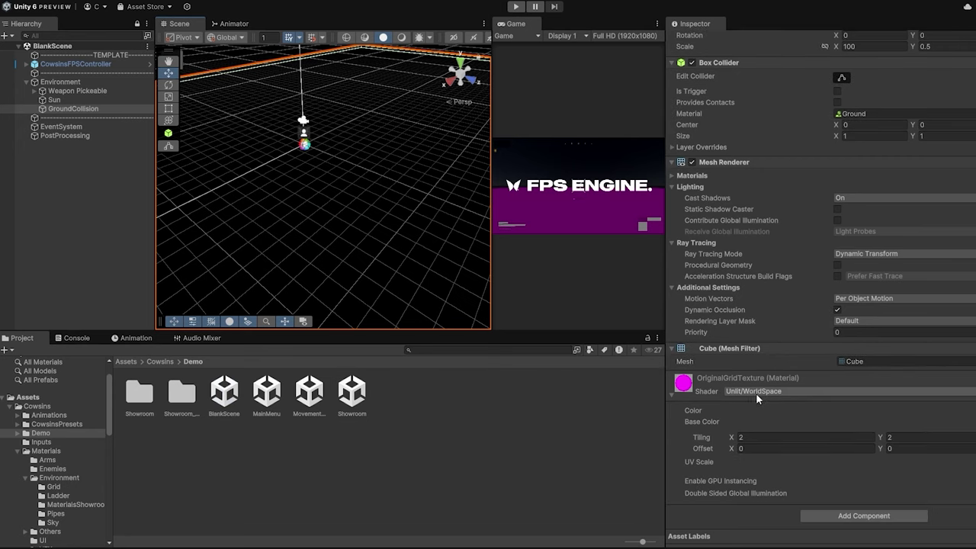
Switch the ground material's shader to HDRP/Lit and assign GridTexture as its Base Map
{"action": "left_click", "coordinate": [753, 392]}
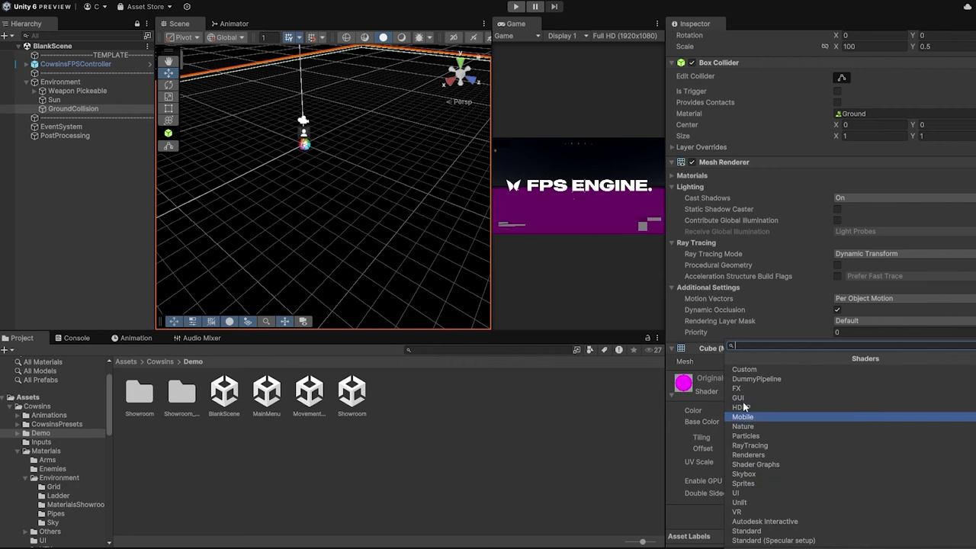
{"action": "left_click", "coordinate": [743, 407]}
{"action": "left_click", "coordinate": [748, 473]}
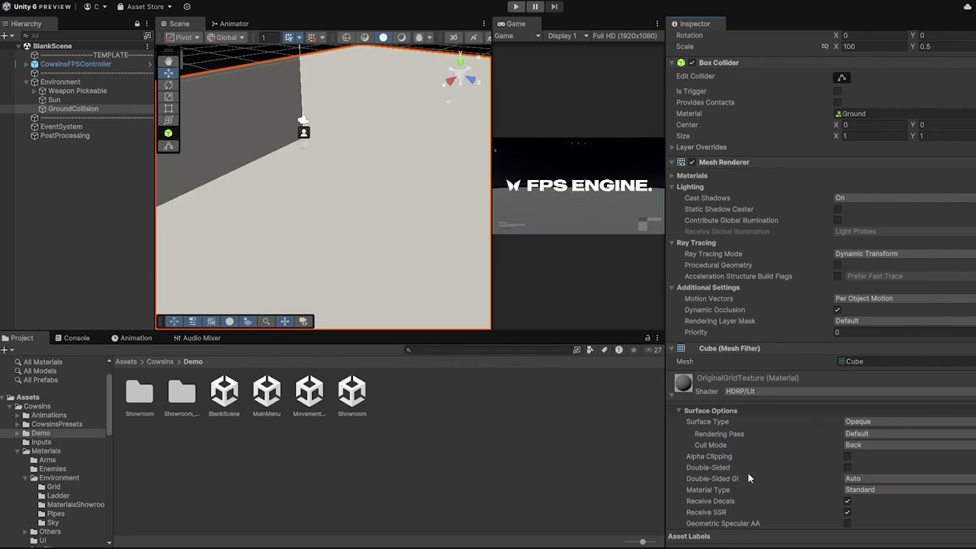
{"action": "scroll", "coordinate": [741, 447], "scroll_direction": "down", "scroll_amount": 5}
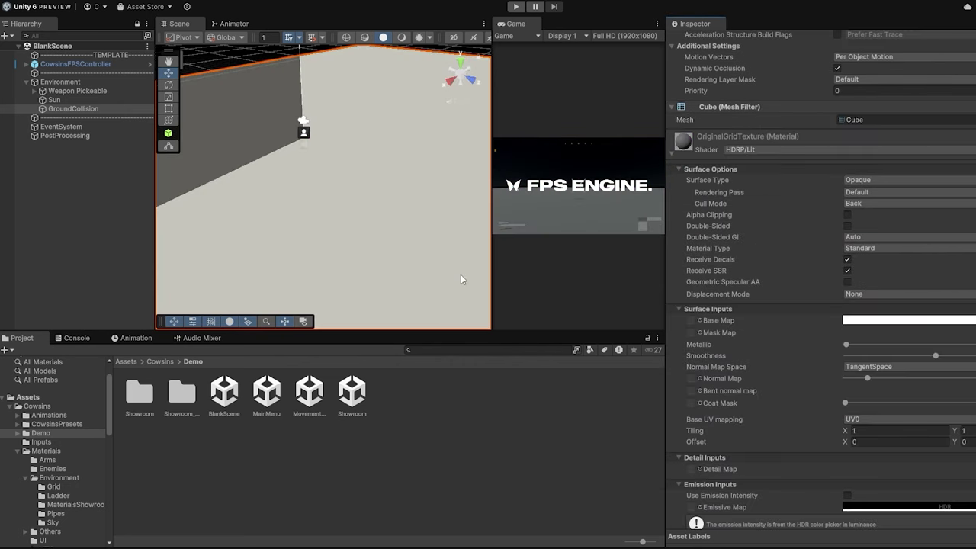
{"action": "left_click", "coordinate": [700, 321]}
{"action": "type", "text": "Grid"}
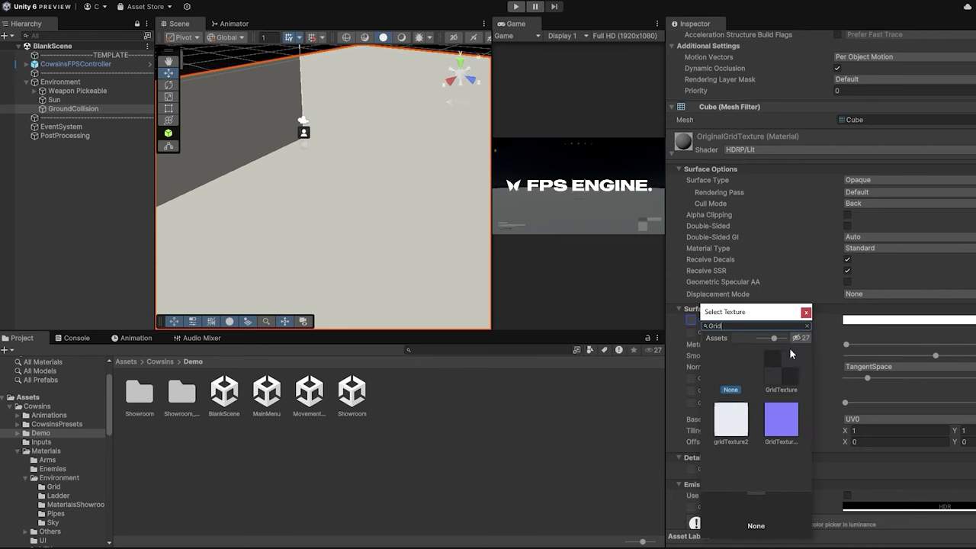
{"action": "double_click", "coordinate": [791, 368]}
Set the Base Map tiling to 50 × 50 and start play mode
{"action": "scroll", "coordinate": [791, 367], "scroll_direction": "down", "scroll_amount": 2}
{"action": "left_click", "coordinate": [865, 340]}
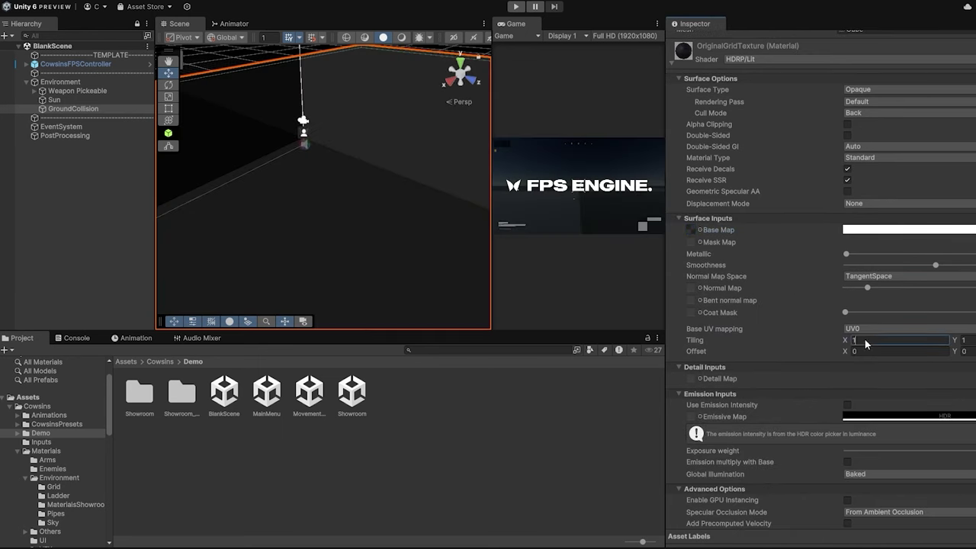
{"action": "double_click", "coordinate": [866, 340]}
{"action": "type", "text": "50"}
{"action": "key", "text": "Tab"}
{"action": "type", "text": "50"}
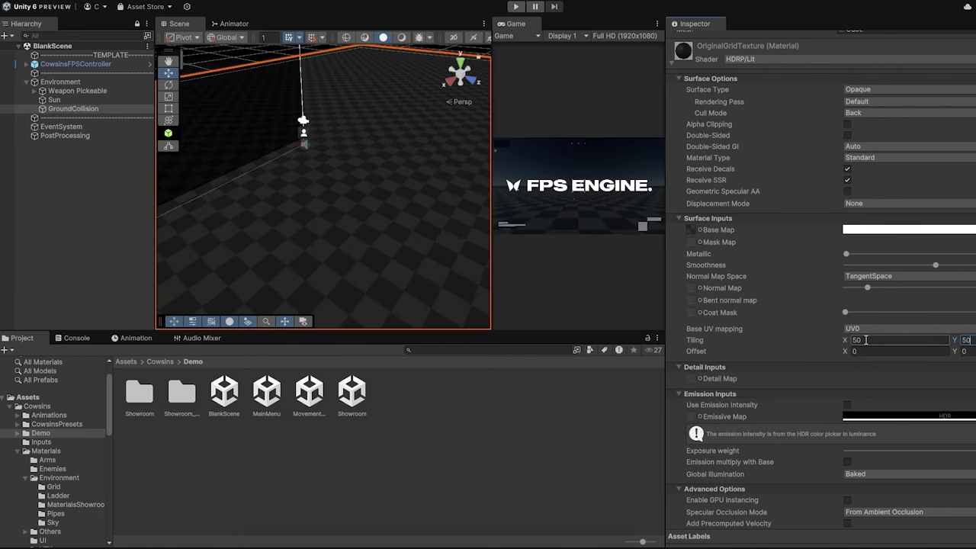
{"action": "left_click", "coordinate": [515, 7]}
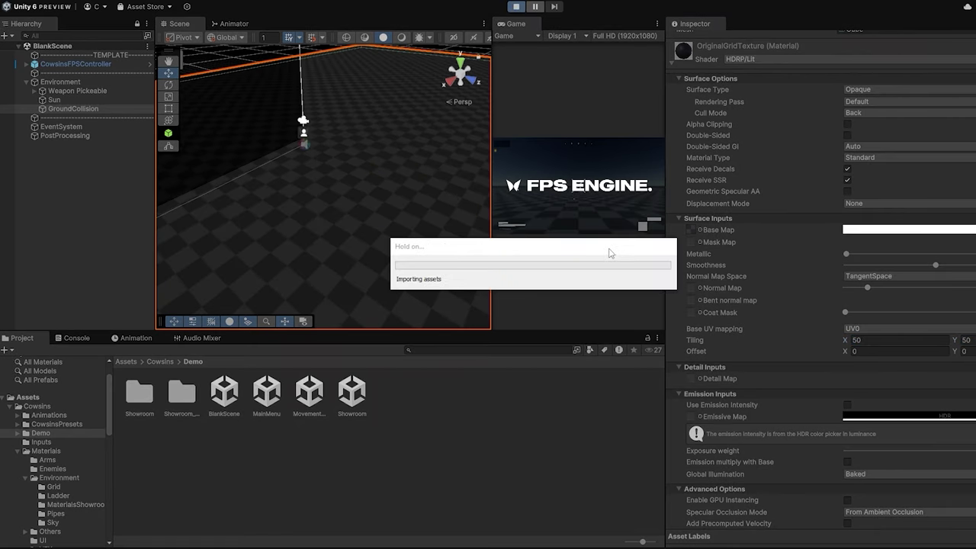
Test the FPS demo in a maximized Game view, bring up the pause screen, then stop playing
{"action": "double_click", "coordinate": [520, 24]}
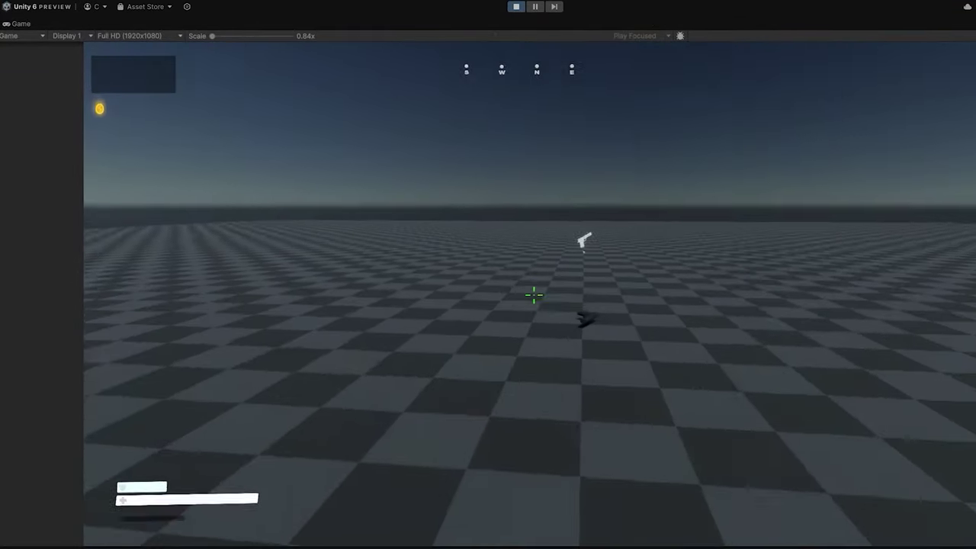
{"action": "key", "text": "Escape"}
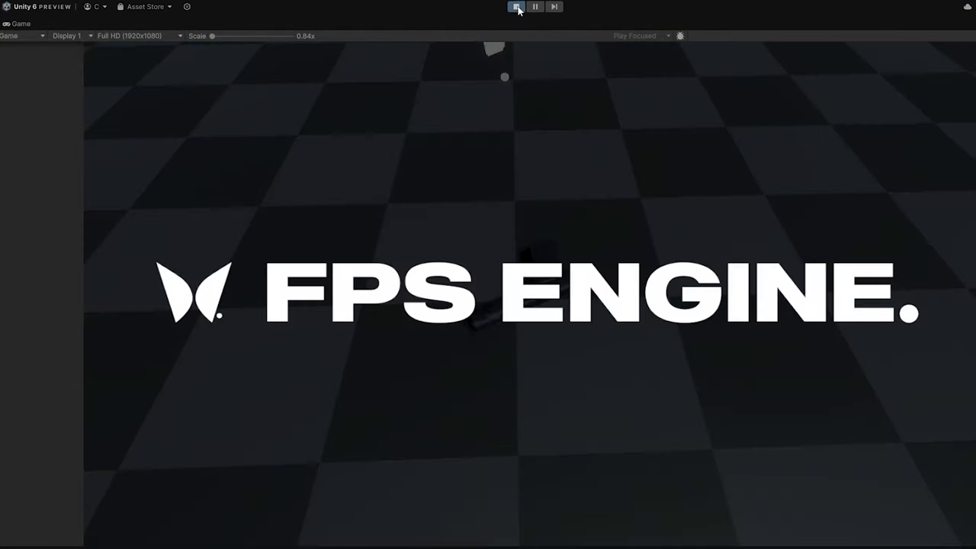
{"action": "left_click", "coordinate": [516, 6]}
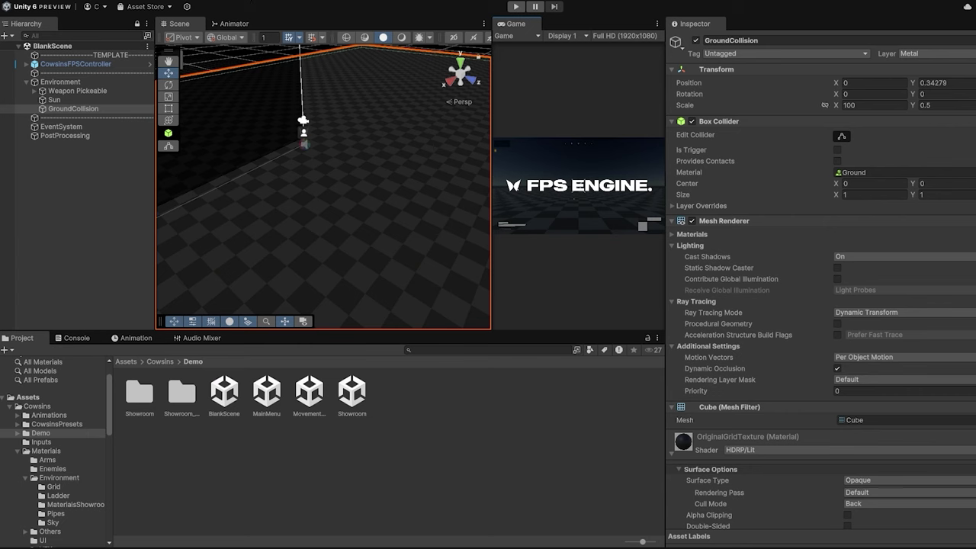
Import the TMP Essential Resources from Window > TextMeshPro and confirm the package import
{"action": "left_click", "coordinate": [249, 2]}
{"action": "mouse_move", "coordinate": [275, 162]}
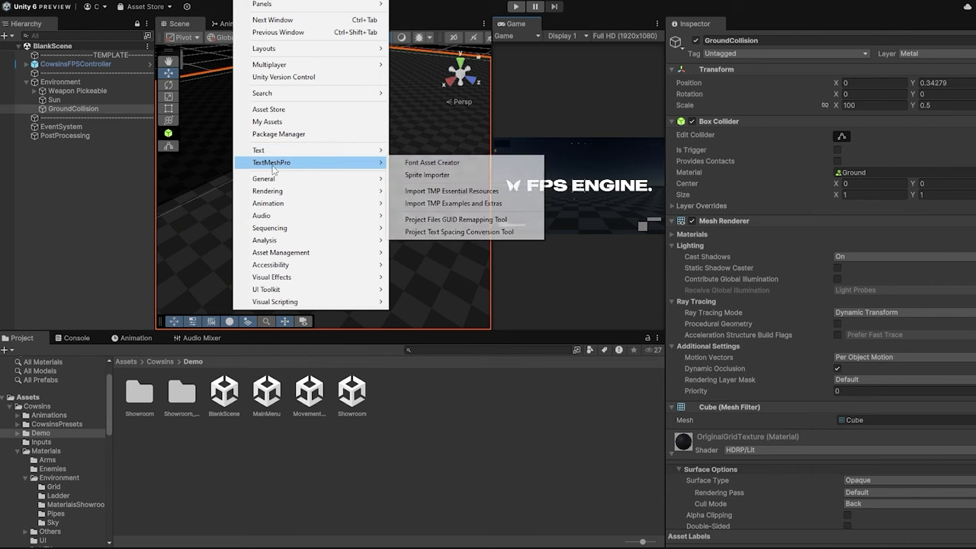
{"action": "left_click", "coordinate": [468, 194]}
{"action": "left_click_drag", "start_coordinate": [509, 97], "coordinate": [394, 71]}
{"action": "left_click", "coordinate": [513, 374]}
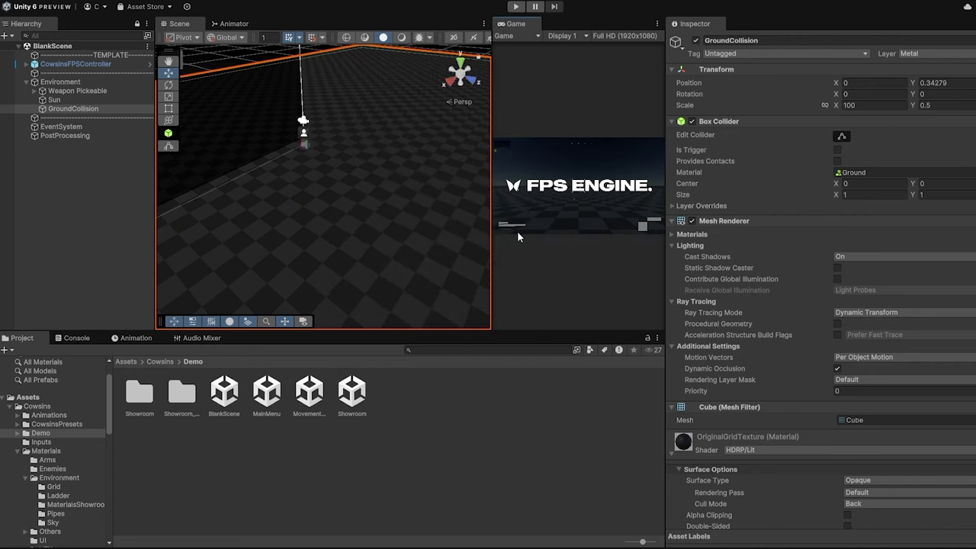
Enter play mode to run the FPS demo again
{"action": "left_click", "coordinate": [515, 6]}
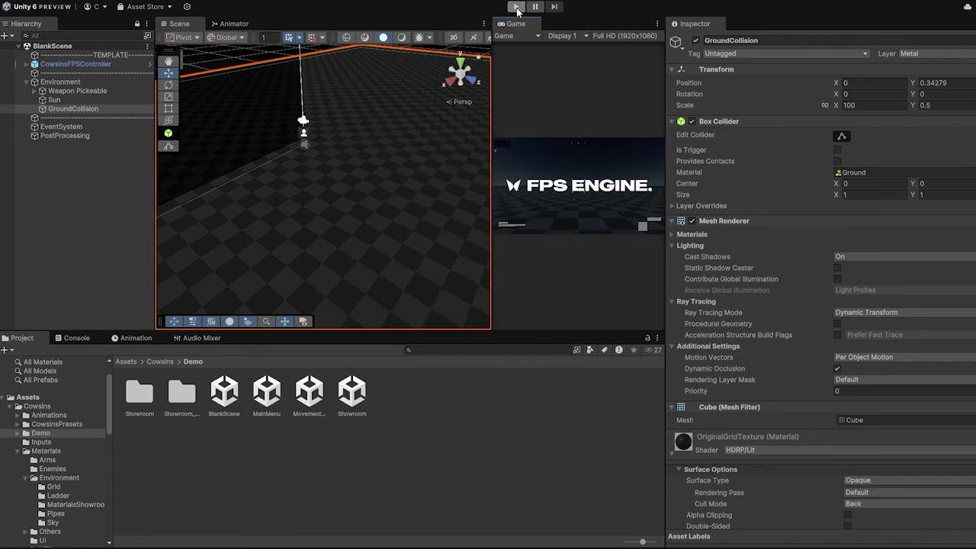